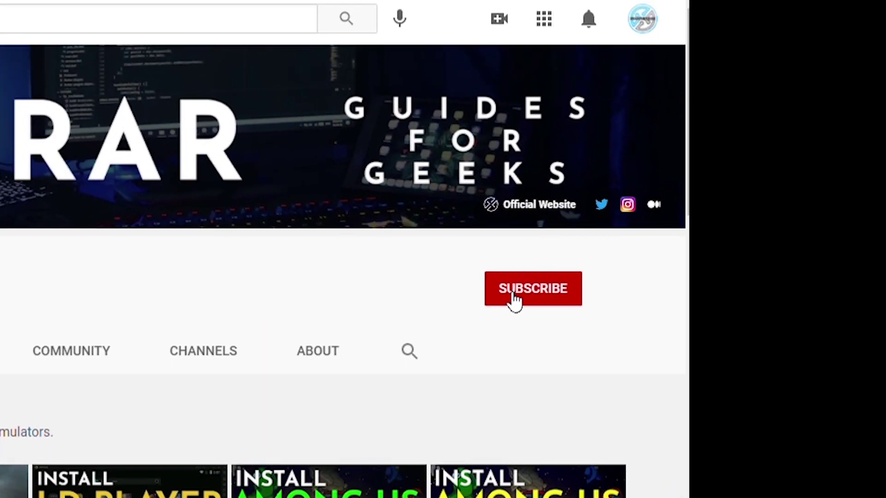
# Subscribe to the Geekrar channel and choose All notifications for its uploads
pyautogui.click(514, 300)
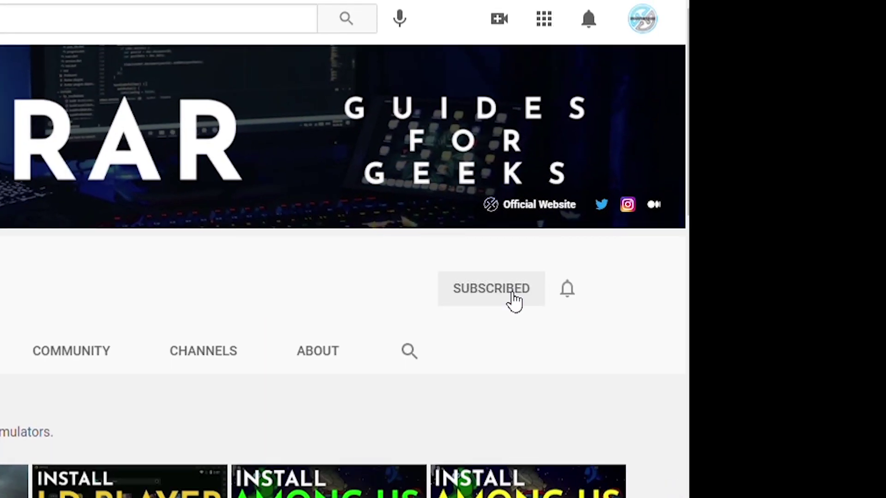
pyautogui.click(572, 306)
pyautogui.click(520, 340)
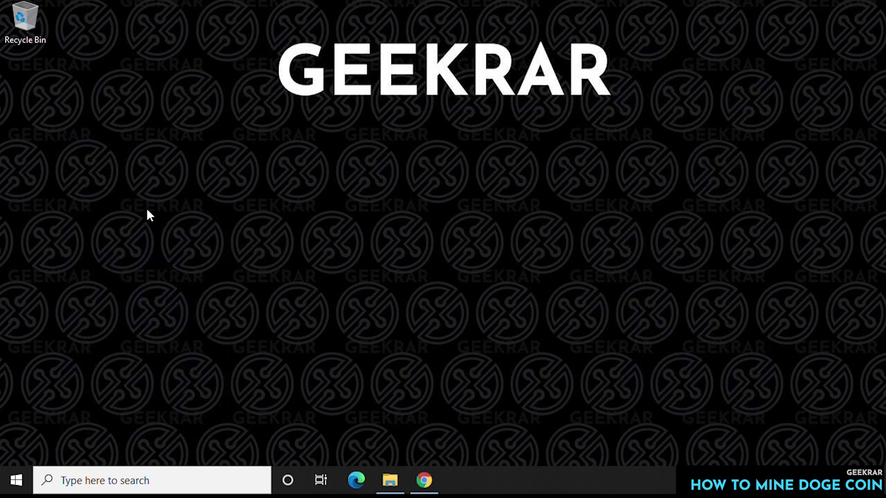
# Create a desktop folder named unmineable and move it under the Recycle Bin
pyautogui.rightClick(38, 108)
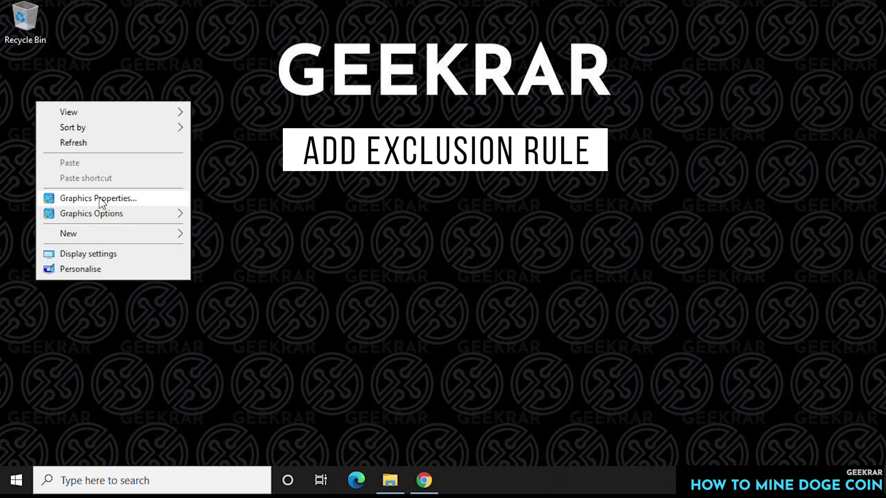
pyautogui.moveTo(69, 234)
pyautogui.click(246, 237)
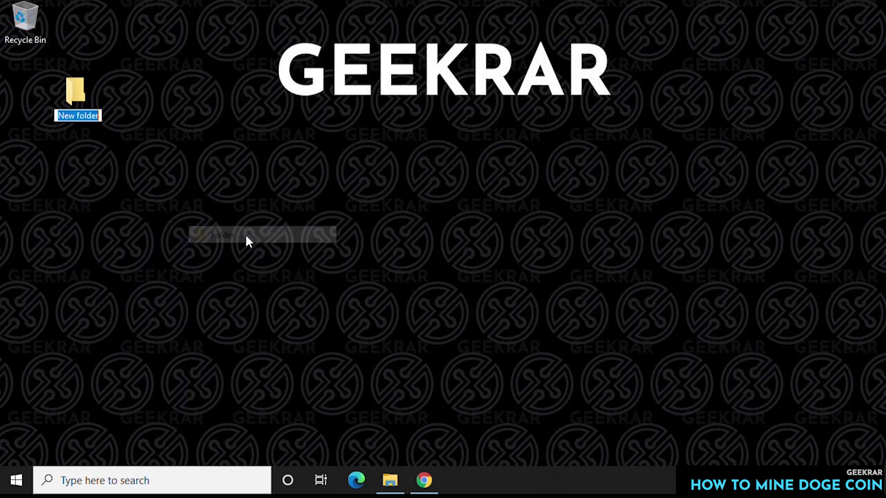
pyautogui.write('unmineable')
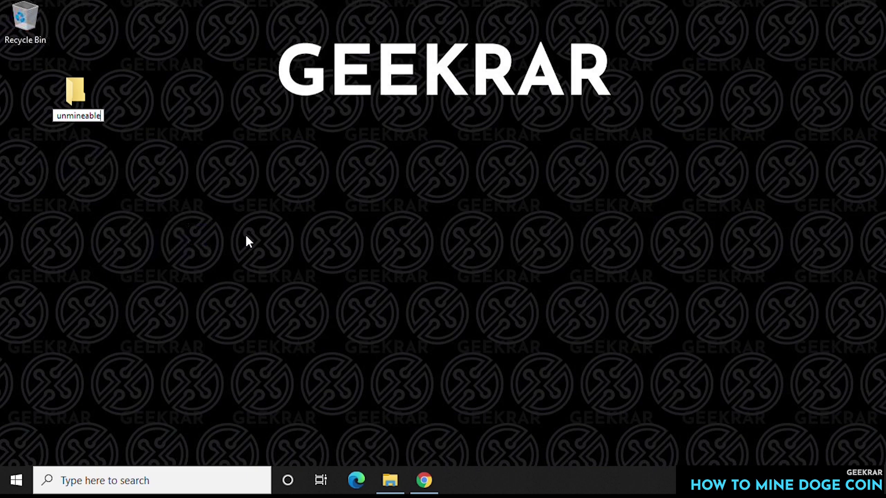
pyautogui.press('Return')
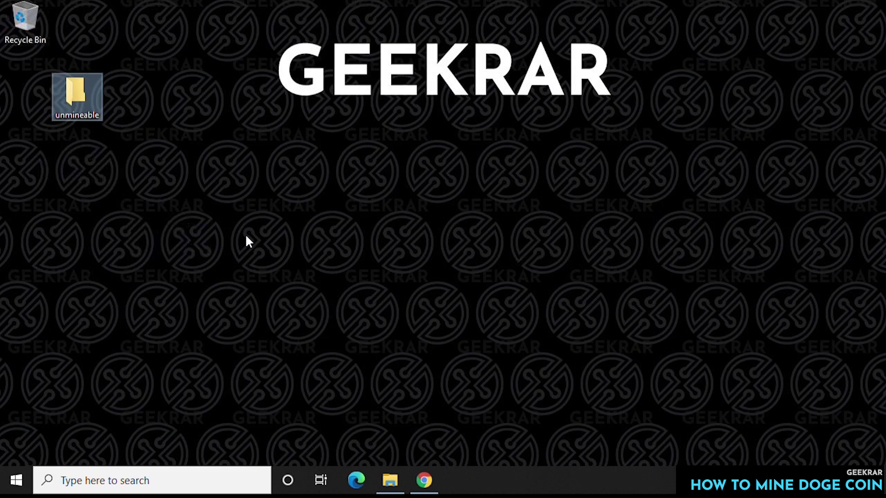
pyautogui.moveTo(38, 91); pyautogui.dragTo(38, 93)
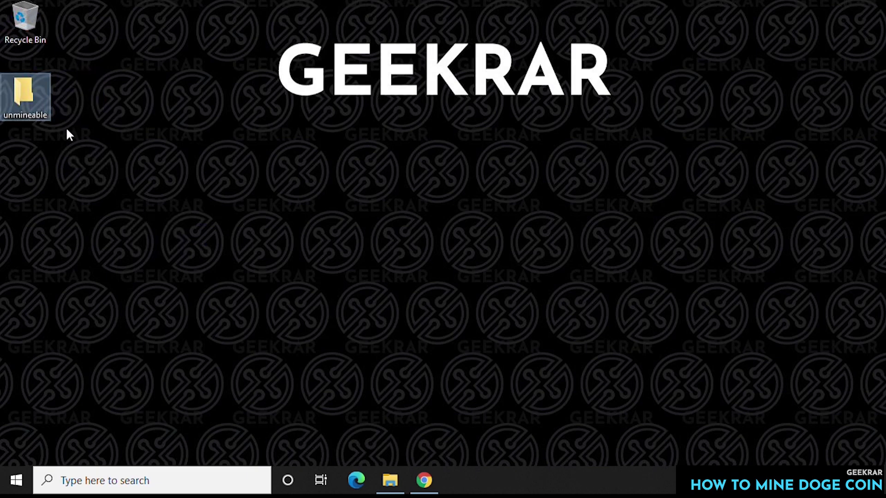
# Search Start for 'virus' and bring up Virus & threat protection
pyautogui.click(17, 483)
pyautogui.write('vir')
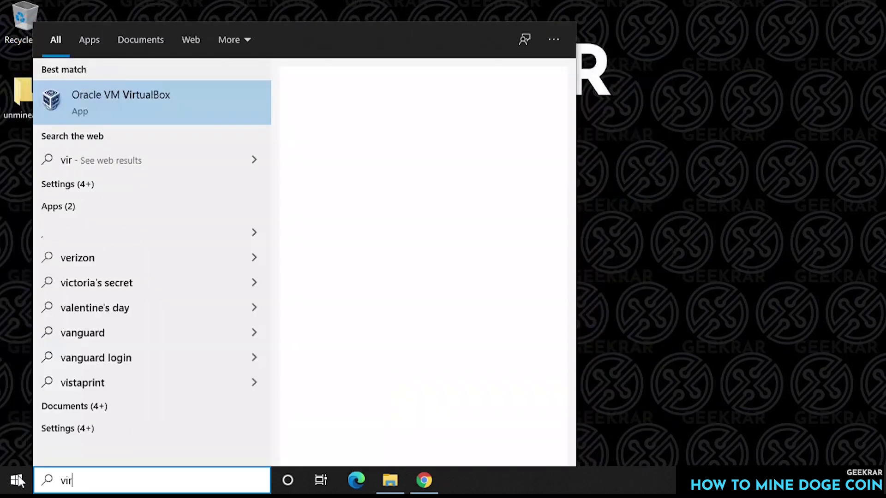
pyautogui.write('u')
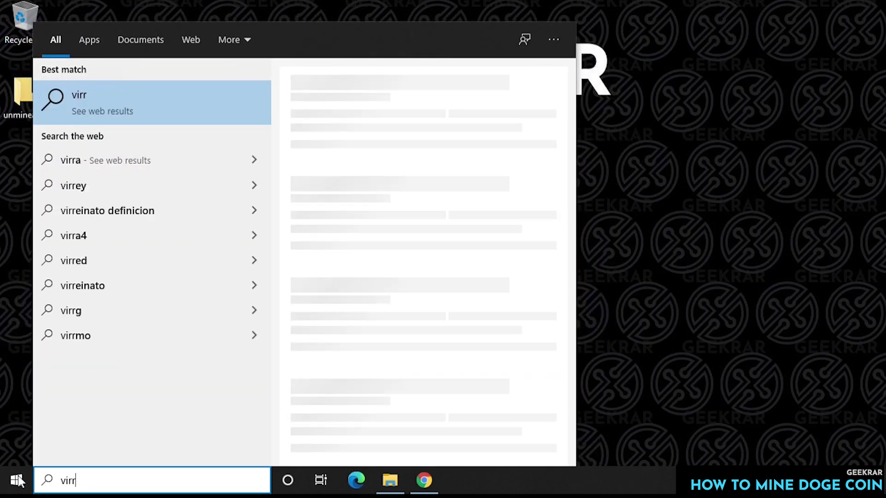
pyautogui.write('s')
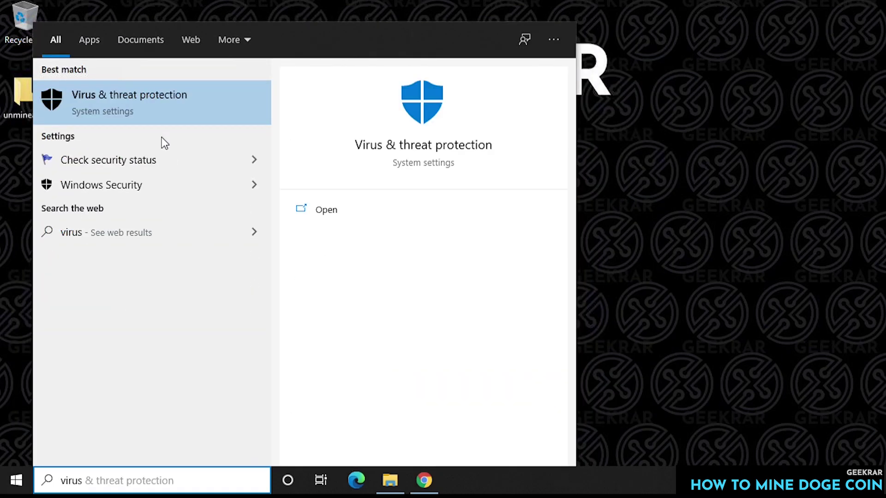
pyautogui.click(180, 88)
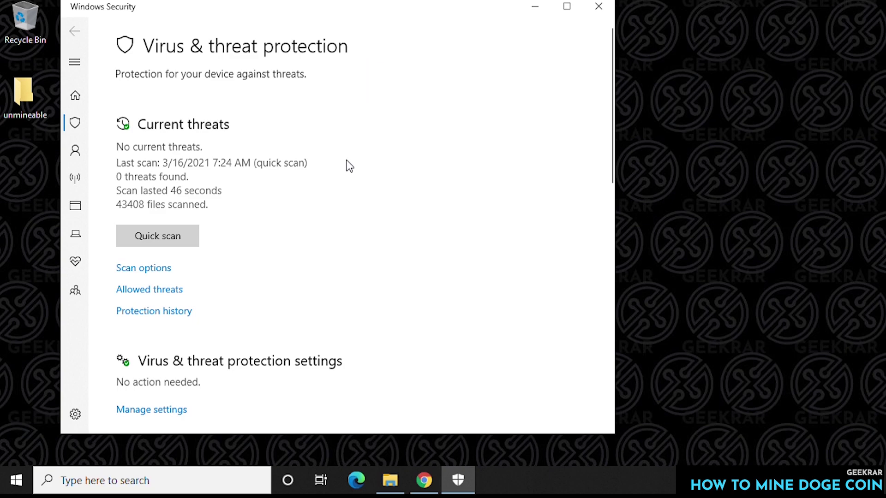
pyautogui.scroll(-3, 346, 165)
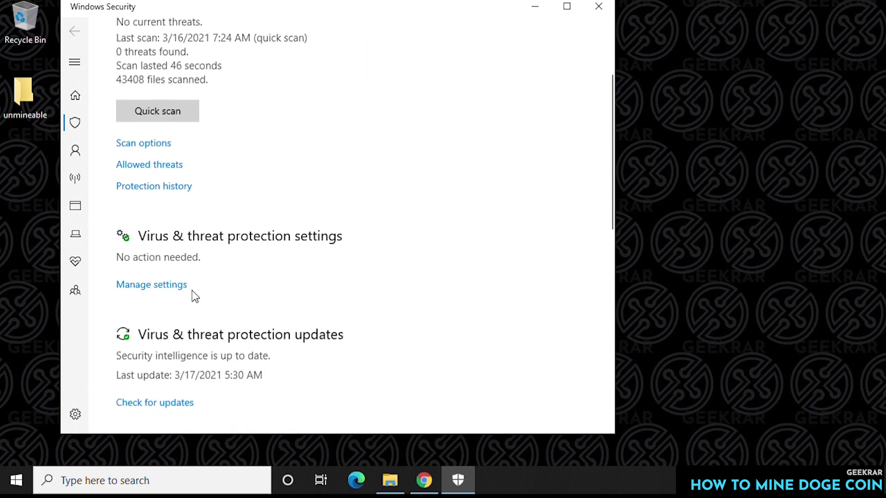
# From Manage settings reach Exclusions and begin adding a Folder exclusion to Defender
pyautogui.click(171, 286)
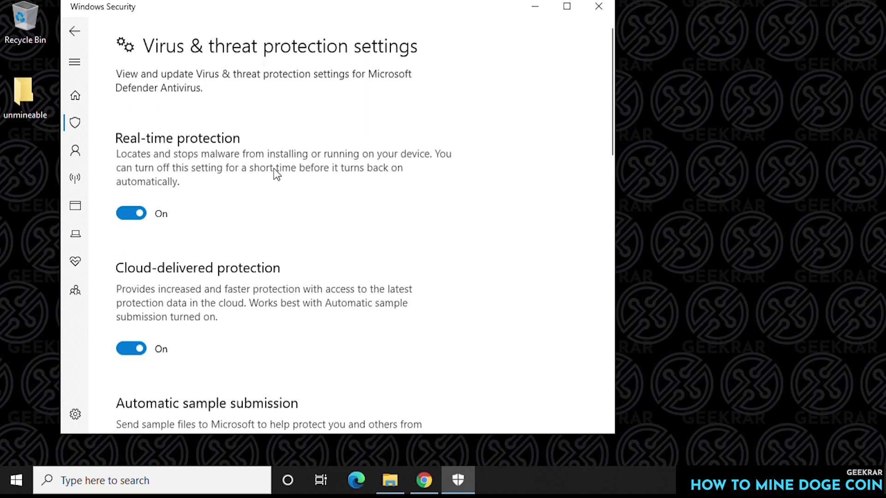
pyautogui.scroll(-2, 275, 173)
pyautogui.scroll(-5, 282, 182)
pyautogui.scroll(-3, 278, 175)
pyautogui.scroll(-2, 277, 175)
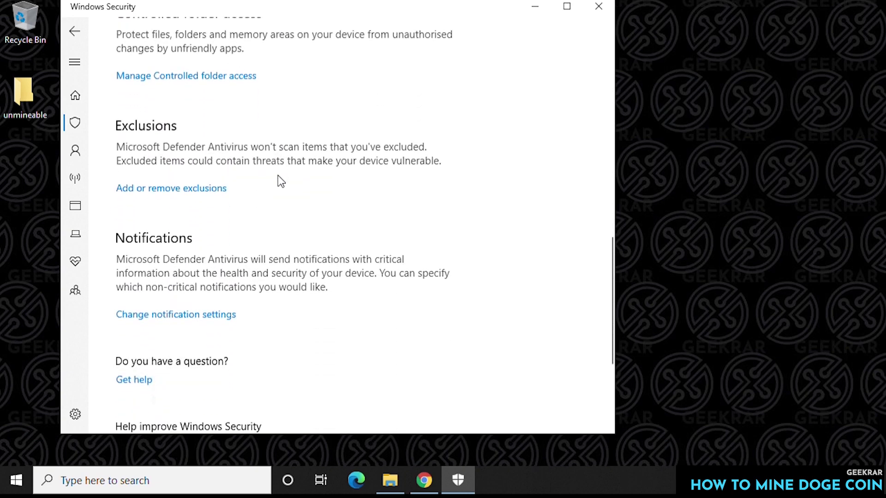
pyautogui.click(178, 191)
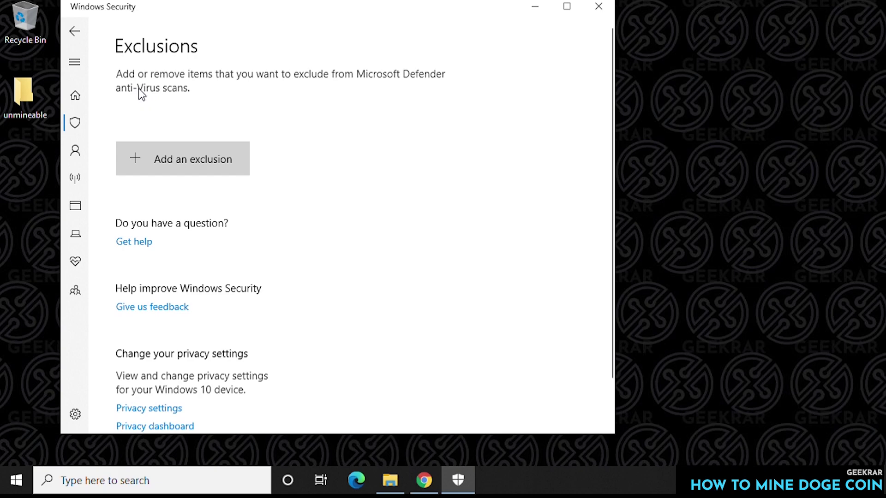
pyautogui.click(200, 161)
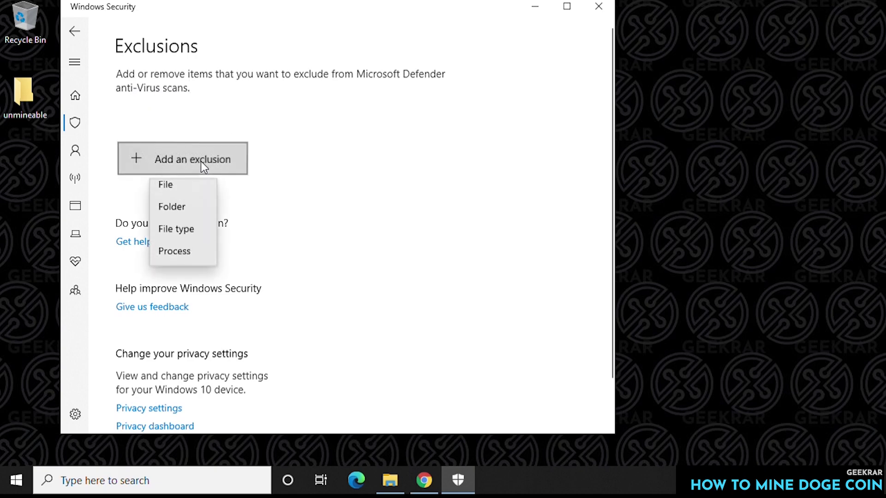
pyautogui.click(177, 212)
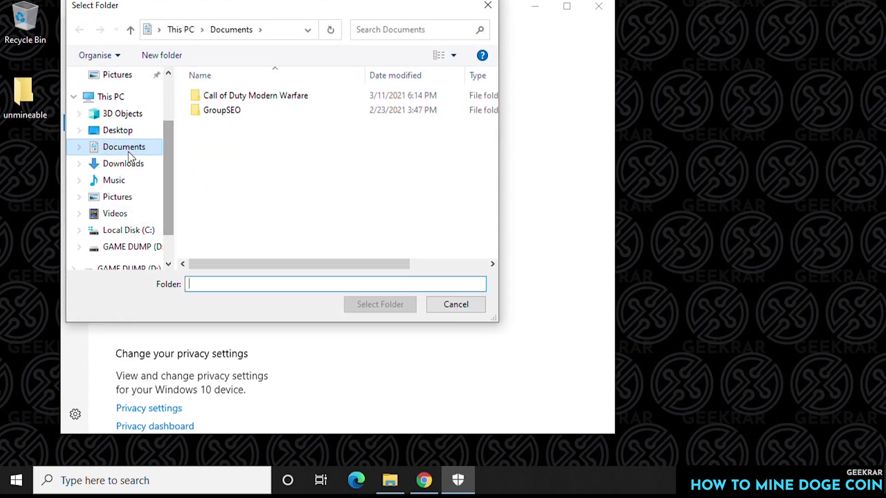
# Exclude the desktop unmineable folder from Defender scans and close Windows Security
pyautogui.click(128, 133)
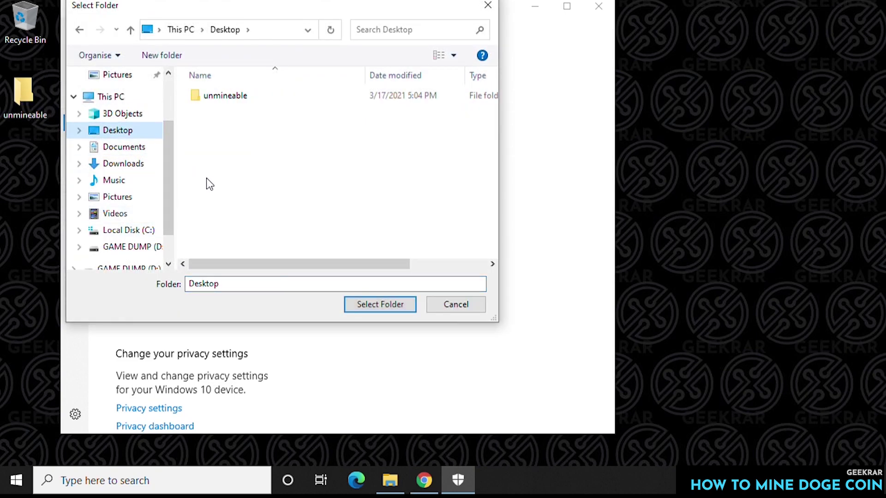
pyautogui.click(231, 98)
pyautogui.click(374, 308)
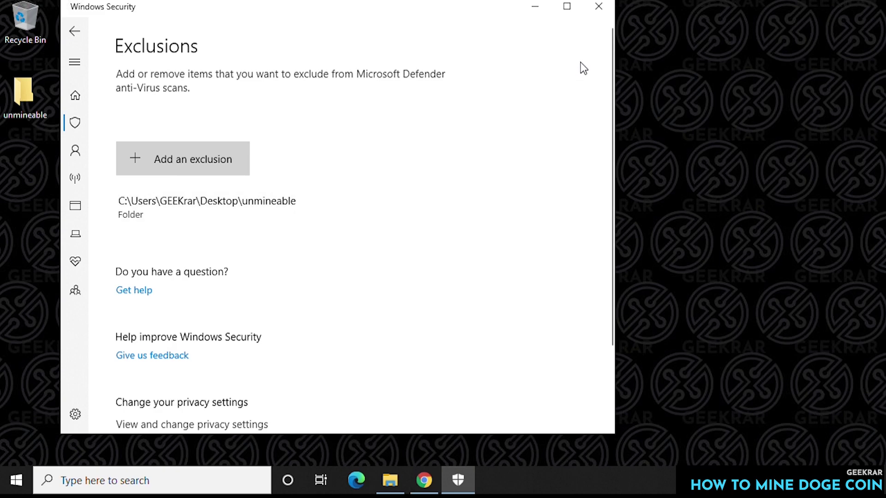
pyautogui.click(599, 7)
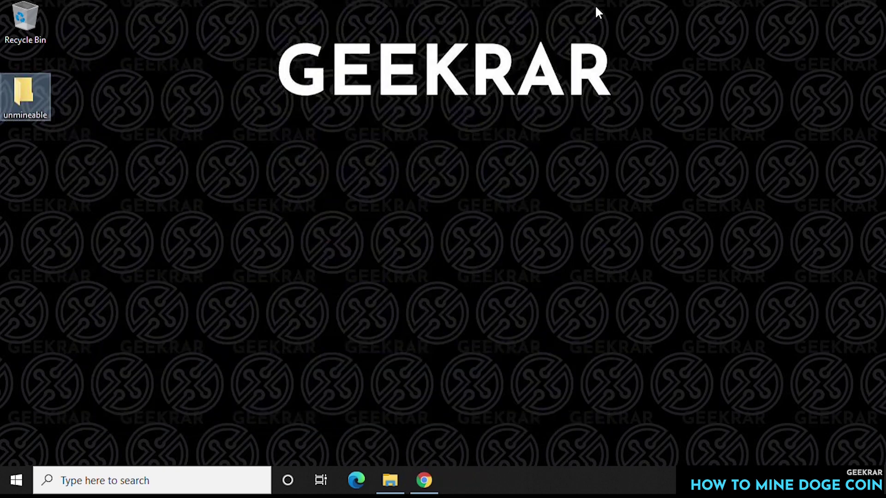
# Search Google in Chrome for unmineable and go to the unMineable website
pyautogui.click(433, 490)
pyautogui.scroll(10, 373, 291)
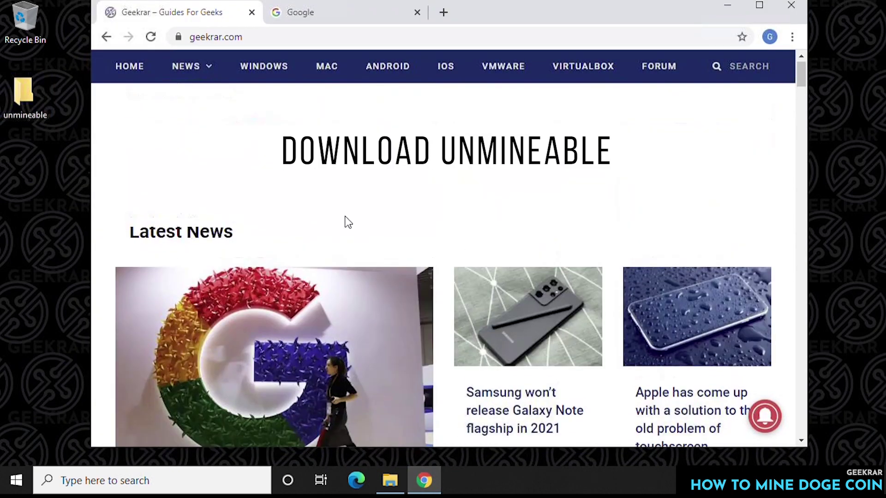
pyautogui.click(307, 19)
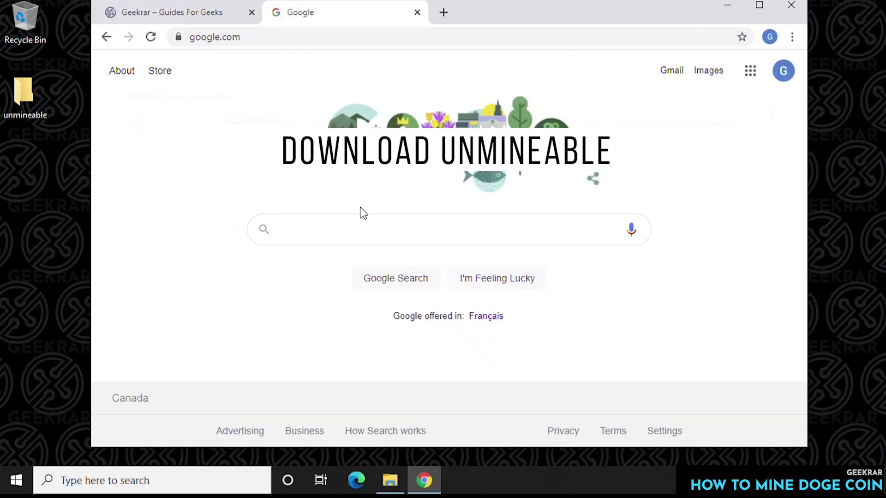
pyautogui.click(359, 227)
pyautogui.write('unmineabl')
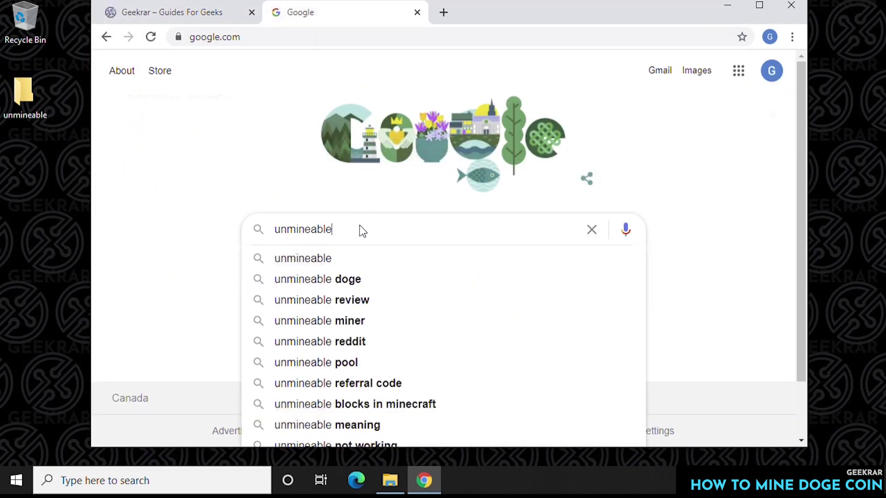
pyautogui.write('e')
pyautogui.press('Return')
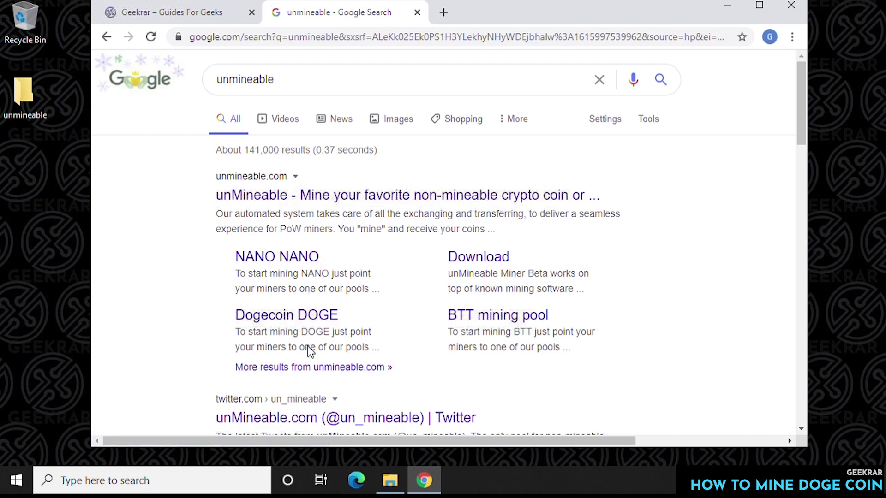
pyautogui.click(335, 201)
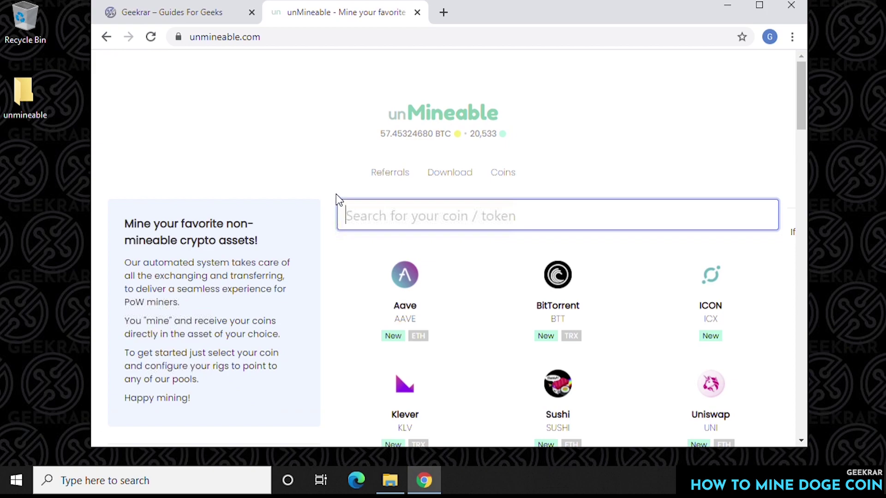
# Download the packed Win 64bits miner from unMineable, cancelling a duplicate save
pyautogui.click(443, 183)
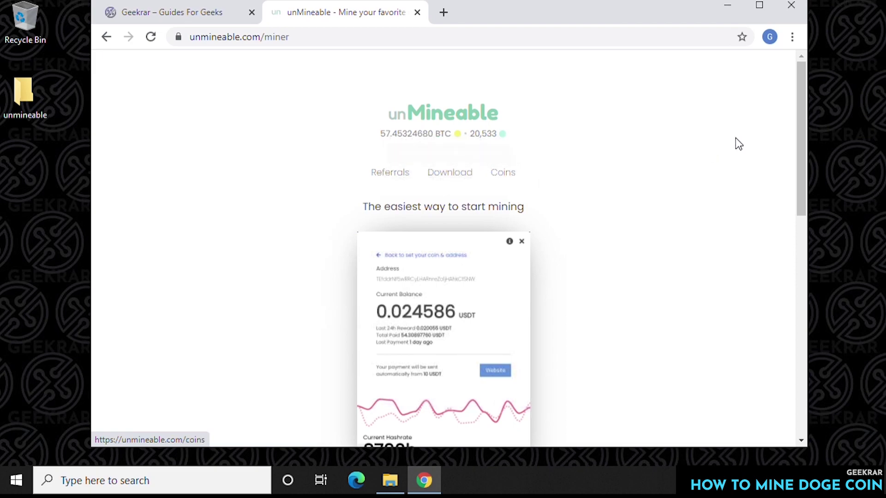
pyautogui.moveTo(799, 135); pyautogui.dragTo(805, 181)
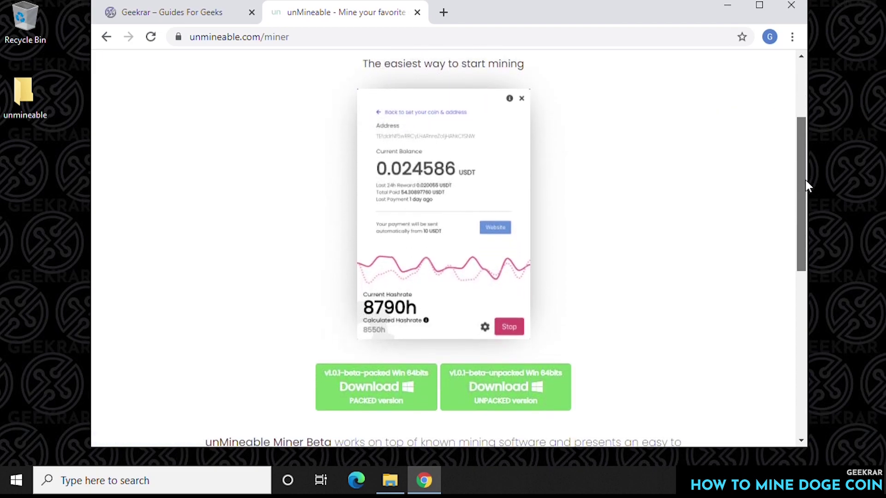
pyautogui.click(364, 383)
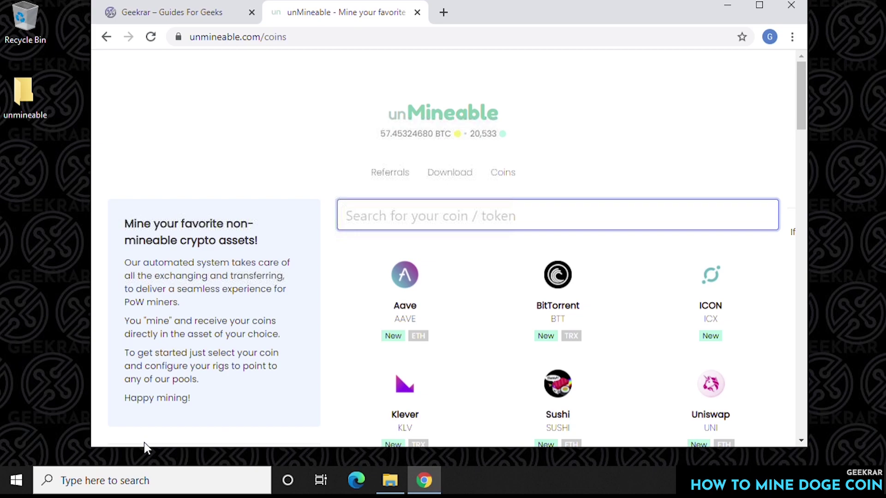
pyautogui.click(451, 173)
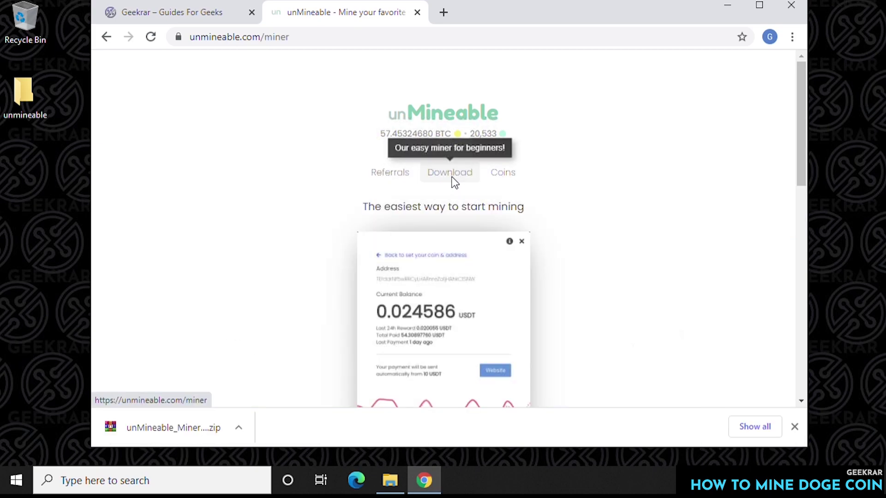
pyautogui.scroll(-8, 575, 257)
pyautogui.scroll(2, 575, 257)
pyautogui.scroll(2, 575, 257)
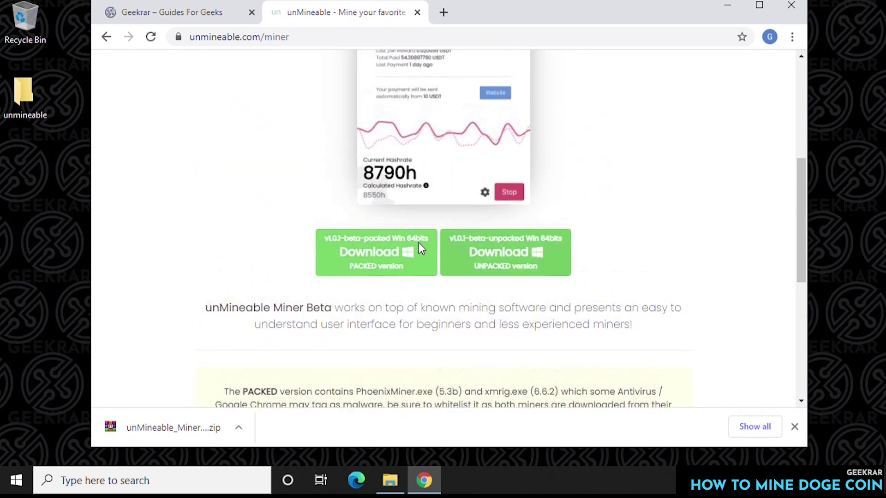
pyautogui.rightClick(395, 246)
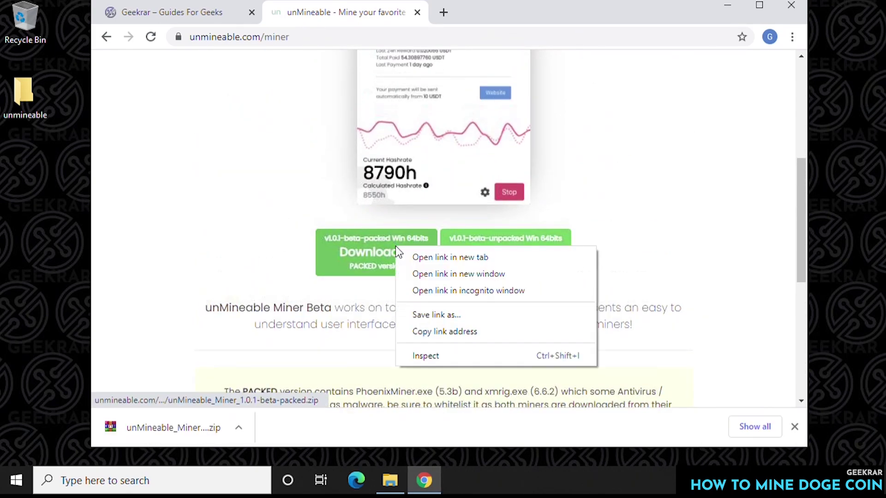
pyautogui.click(437, 315)
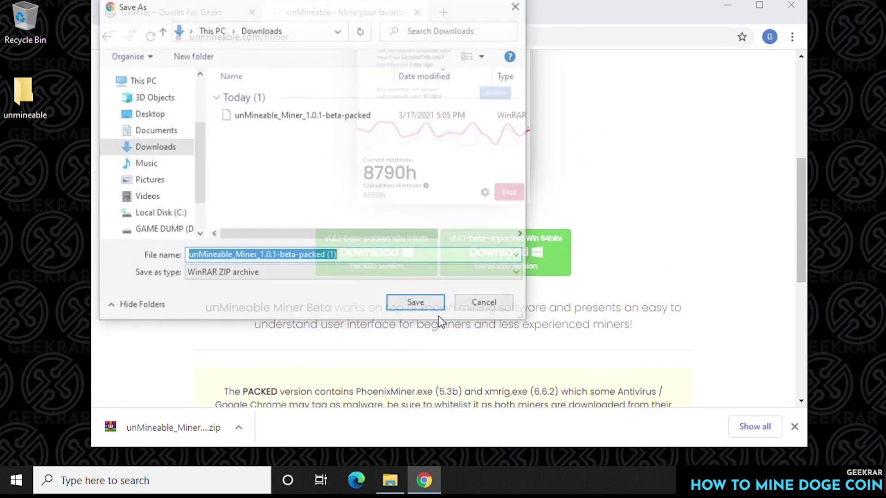
pyautogui.click(489, 311)
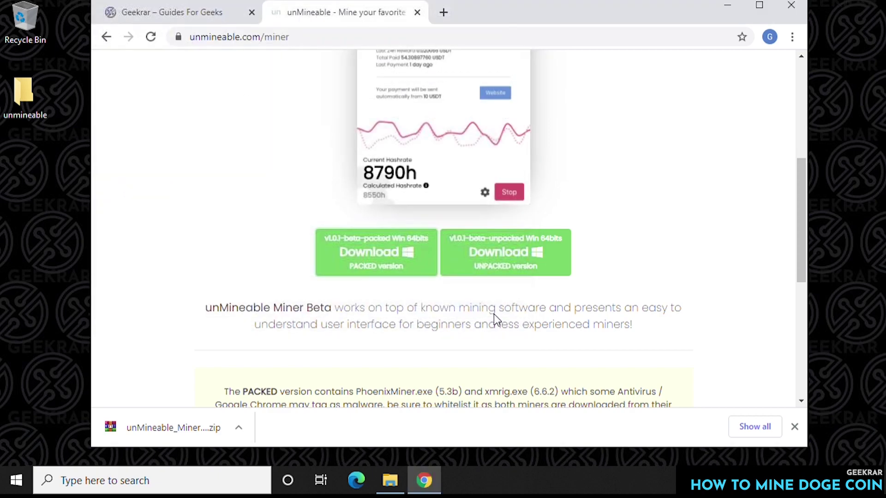
# Show the downloaded zip in Downloads, close Chrome and open the archive in WinRAR
pyautogui.click(239, 433)
pyautogui.click(278, 383)
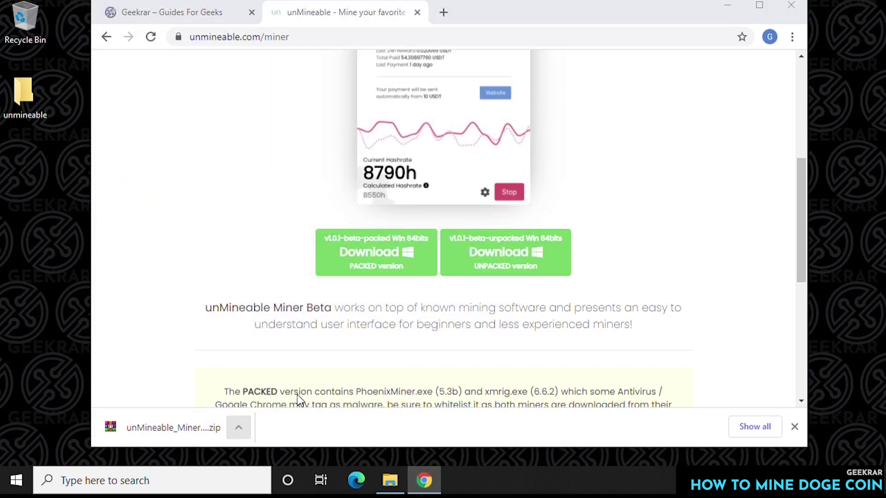
pyautogui.click(790, 9)
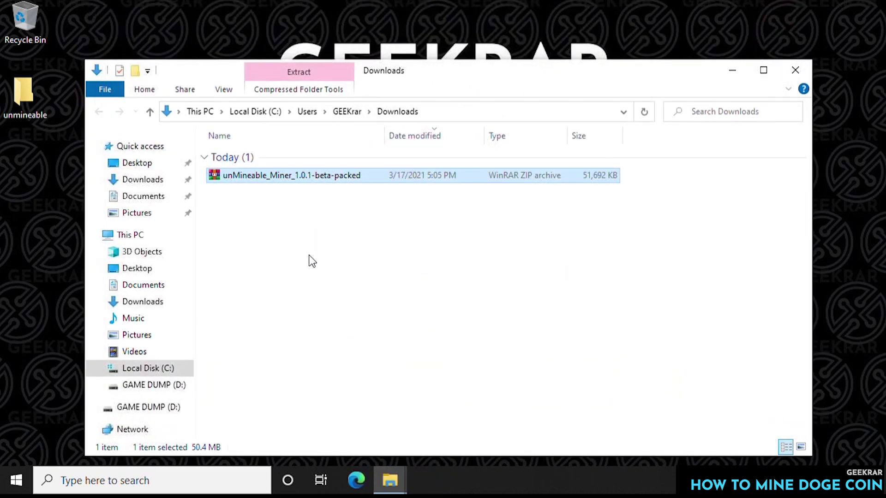
pyautogui.doubleClick(267, 180)
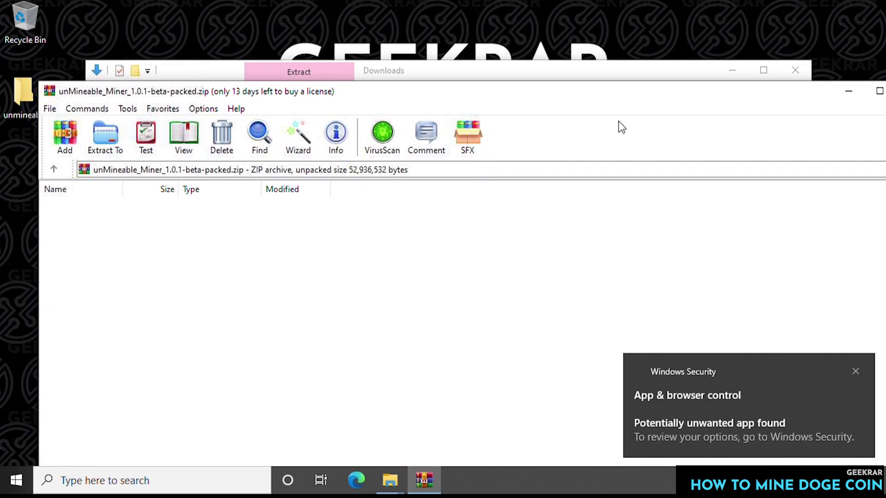
# Allow the detected CoinMiner threat on the device via Start actions and approve the UAC prompt
pyautogui.click(715, 428)
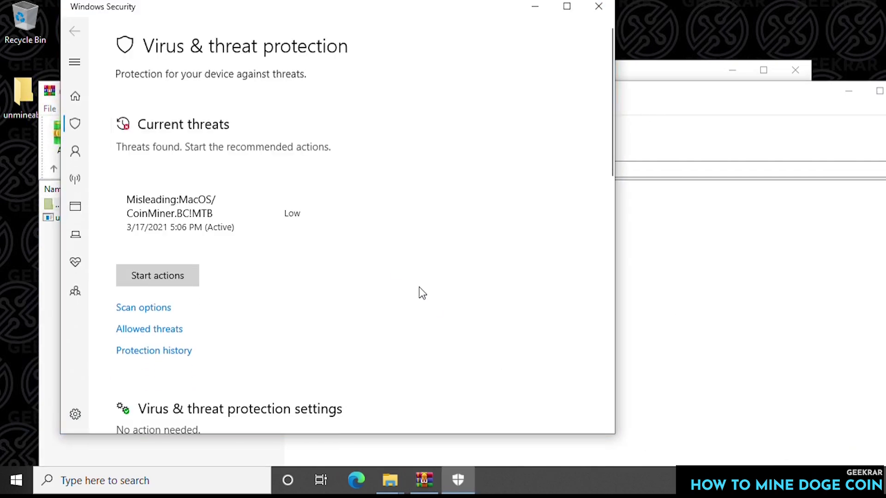
pyautogui.click(310, 215)
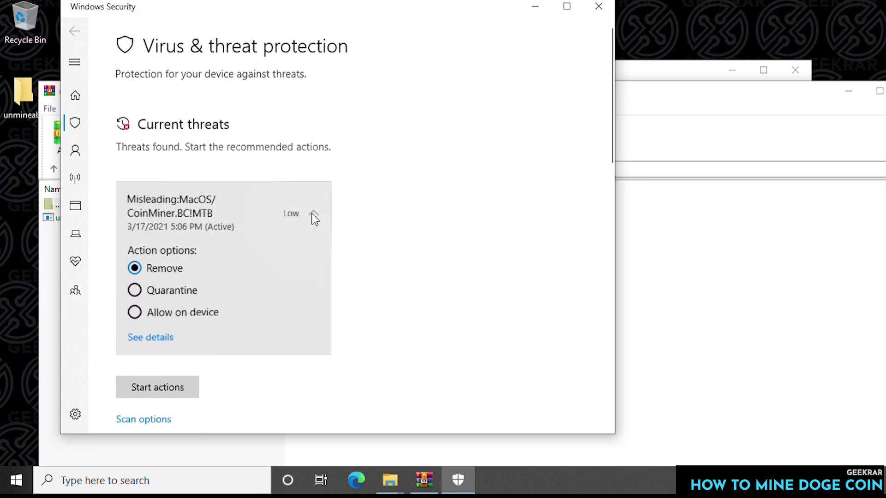
pyautogui.click(191, 317)
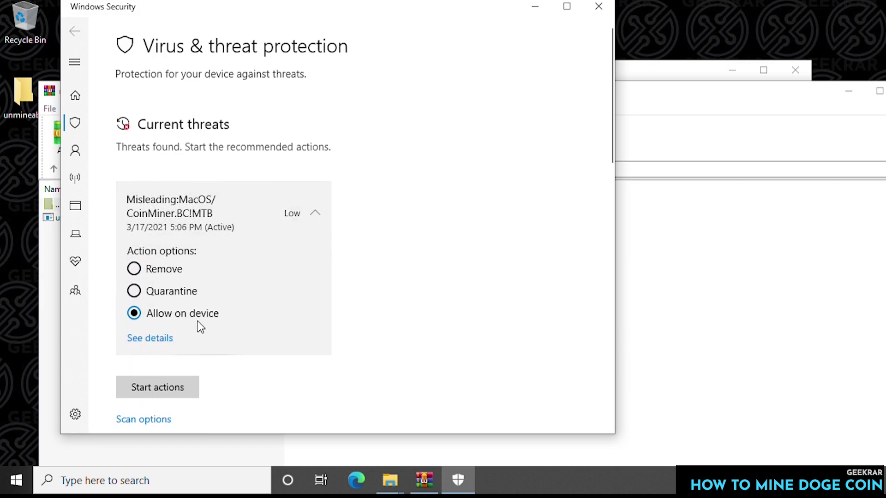
pyautogui.click(158, 387)
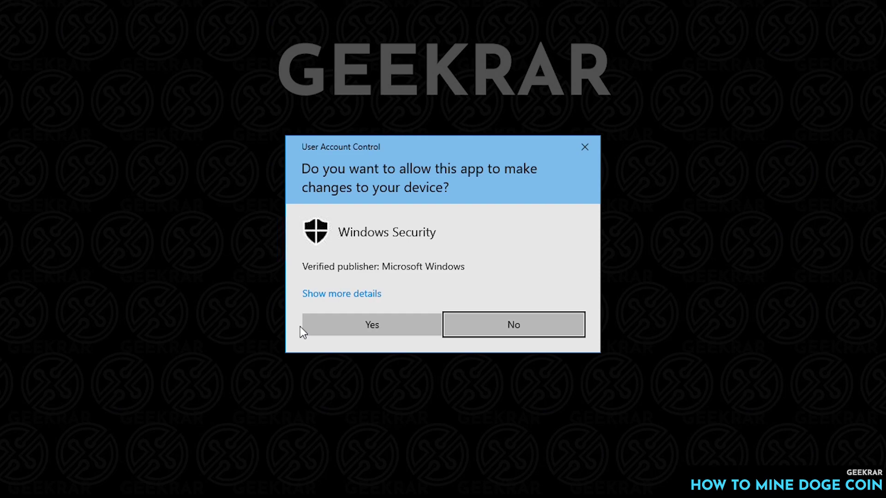
pyautogui.click(364, 327)
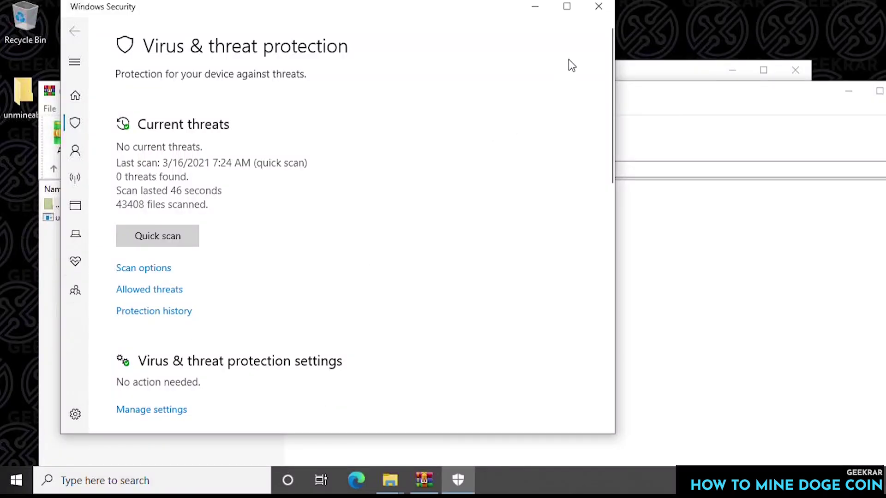
# Clear the other windows and drag the unMineable Miner exe into the desktop unmineable folder
pyautogui.click(534, 7)
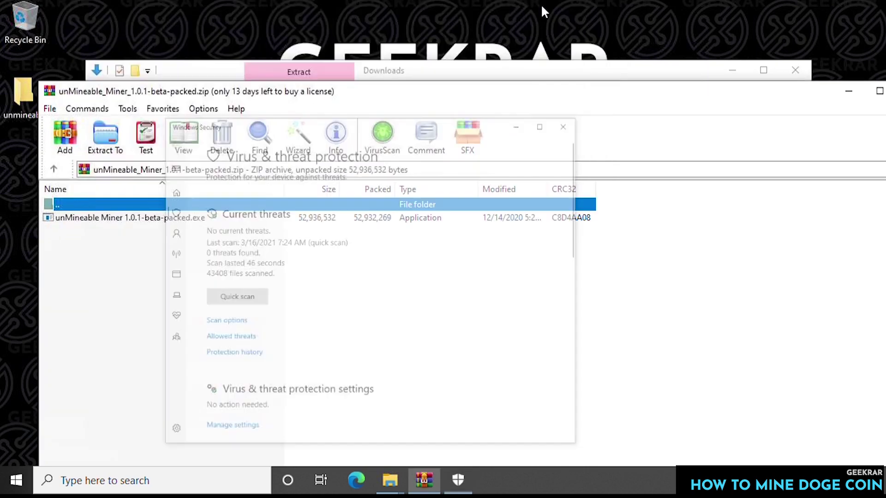
pyautogui.click(732, 71)
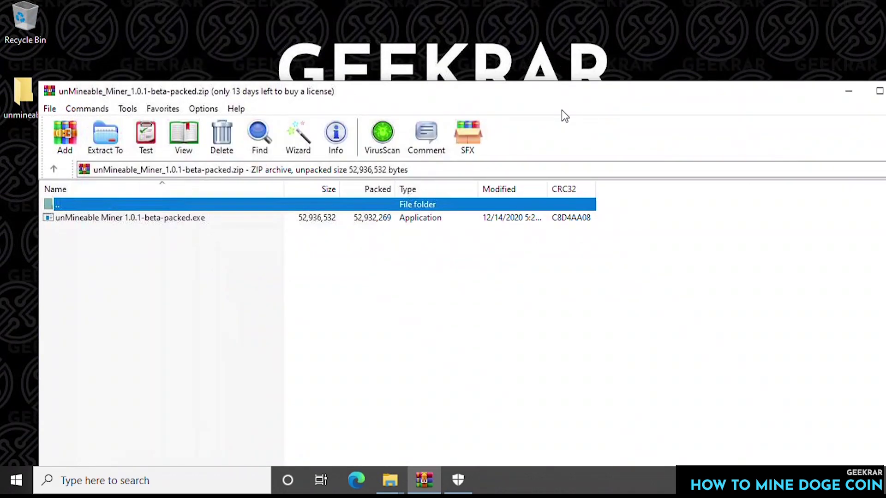
pyautogui.moveTo(385, 97); pyautogui.dragTo(579, 43)
pyautogui.click(305, 164)
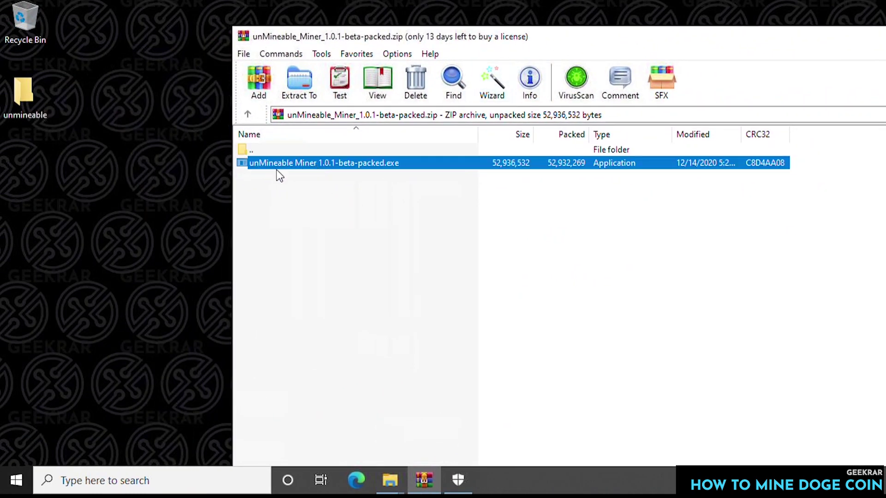
pyautogui.moveTo(38, 104); pyautogui.dragTo(35, 113)
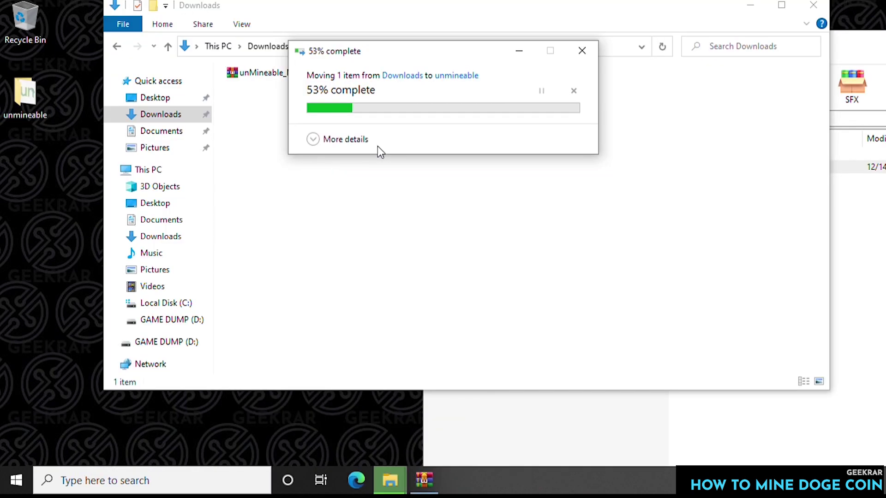
# Close WinRAR and the Downloads window, returning to the desktop unmineable folder
pyautogui.click(862, 197)
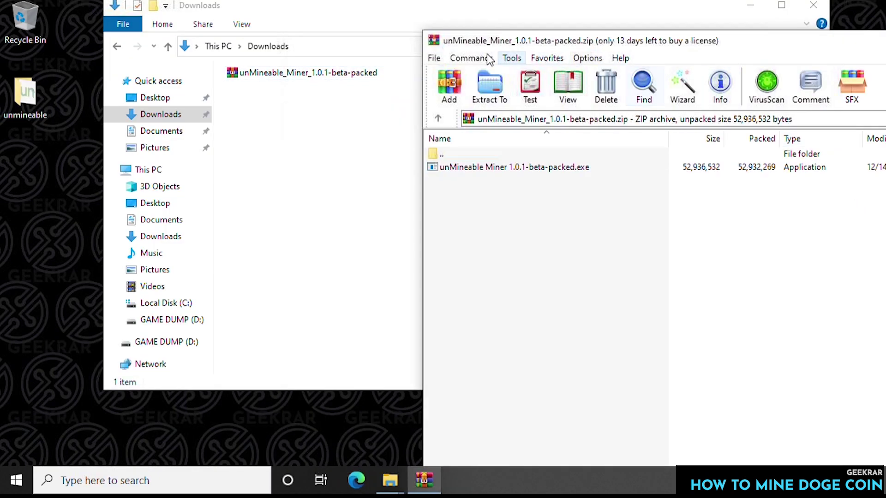
pyautogui.click(436, 44)
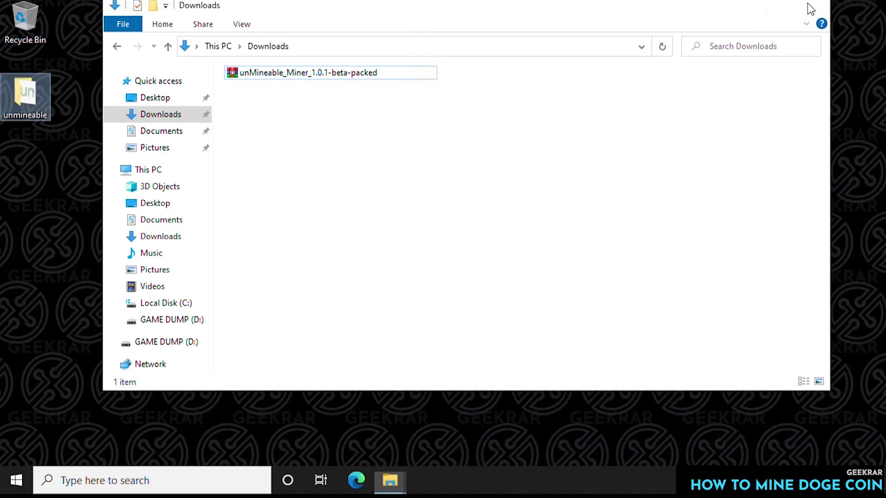
pyautogui.click(810, 6)
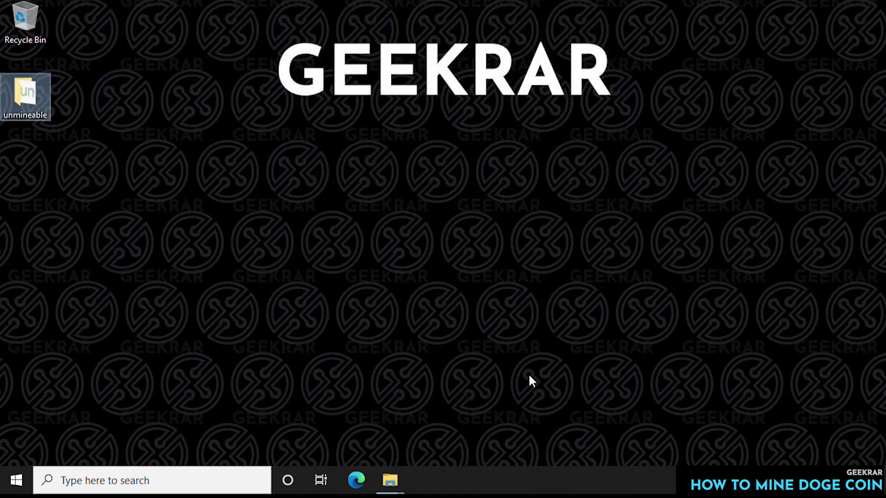
pyautogui.doubleClick(36, 101)
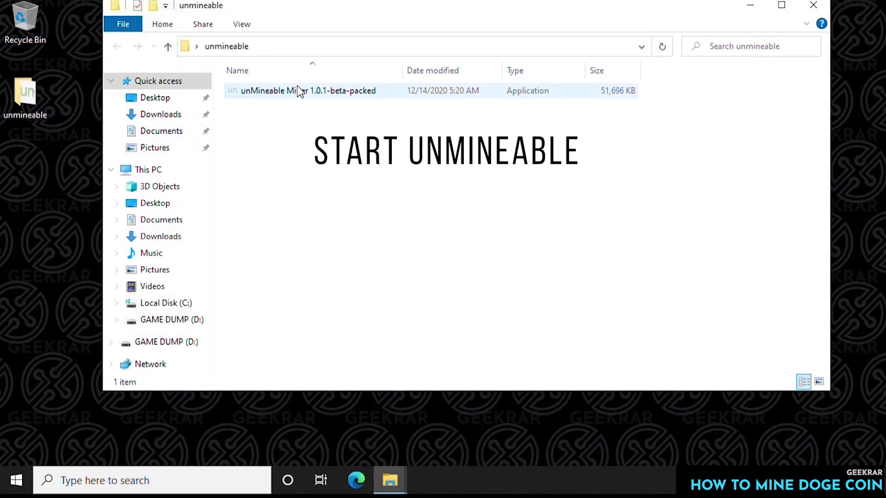
# Run unMineable Miner 1.0.1-beta-packed, minimize Explorer and continue past the welcome screen
pyautogui.click(297, 87)
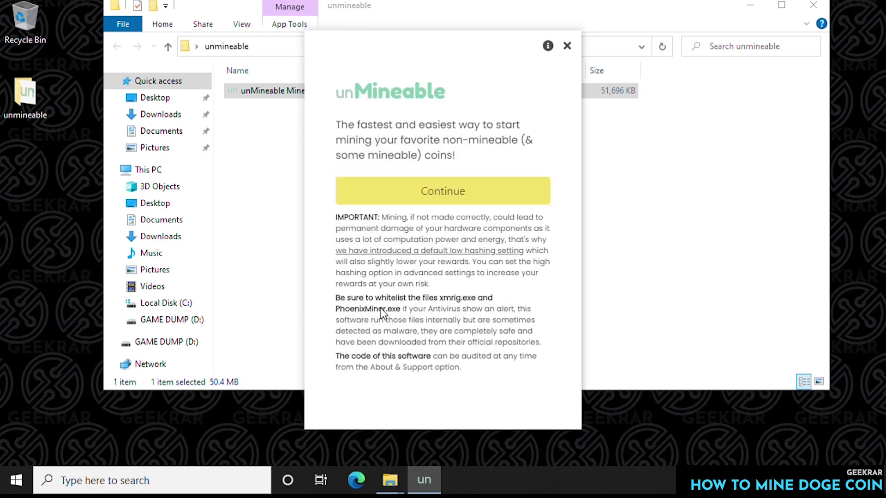
pyautogui.click(751, 8)
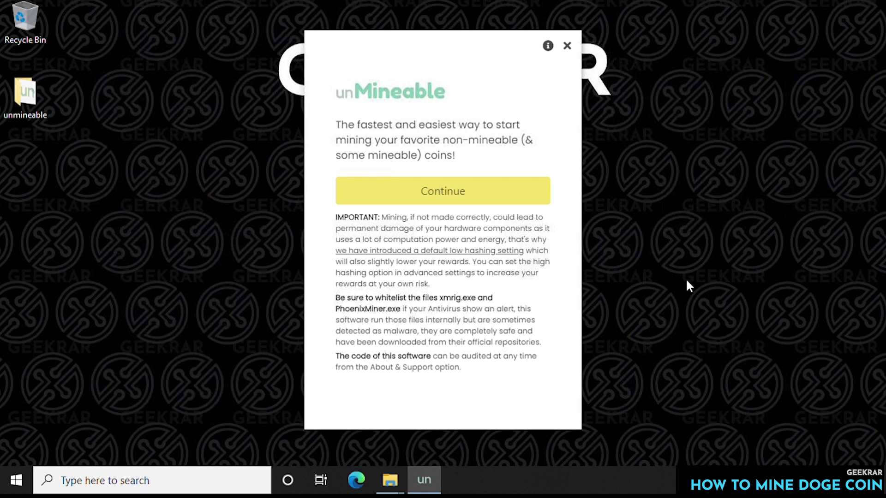
pyautogui.click(446, 199)
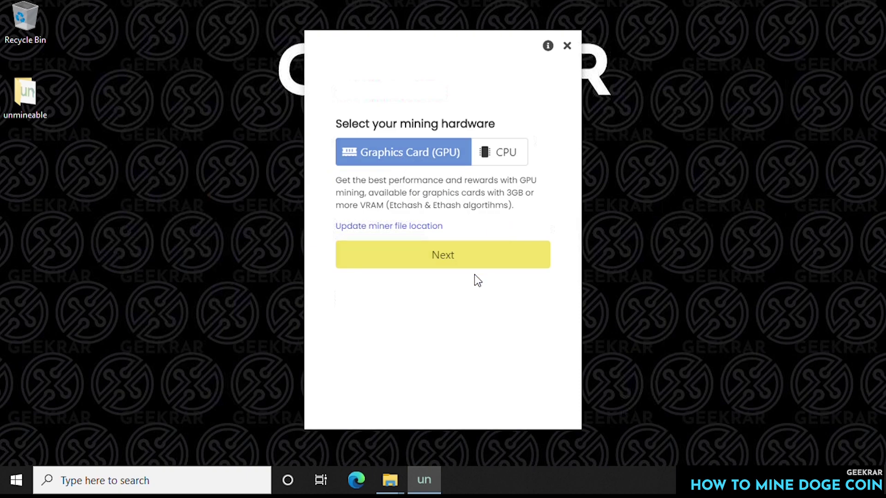
# Select CPU as the mining hardware and proceed to the coin-and-address form
pyautogui.click(503, 159)
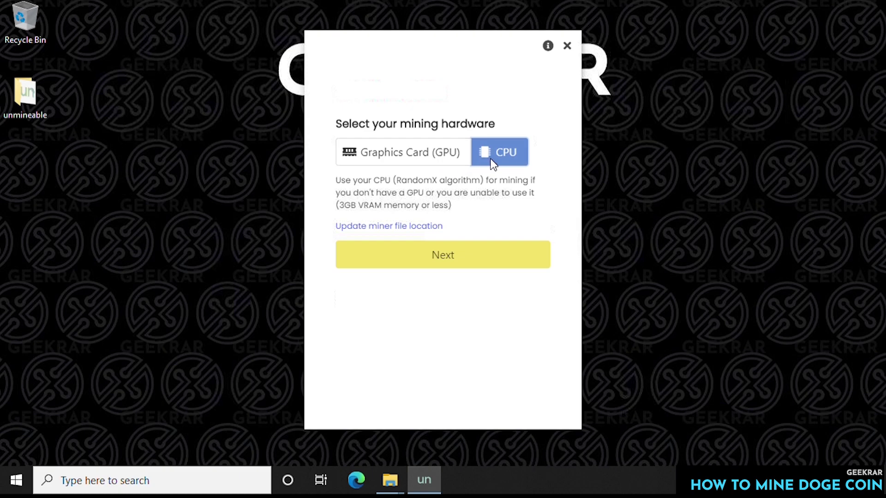
pyautogui.click(434, 257)
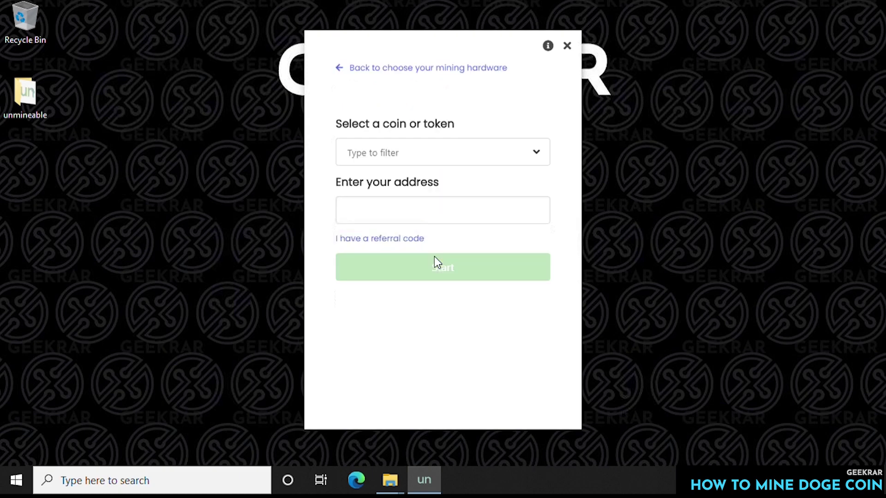
# Select Dogecoin as the coin to mine and paste the DOGE wallet address
pyautogui.click(383, 157)
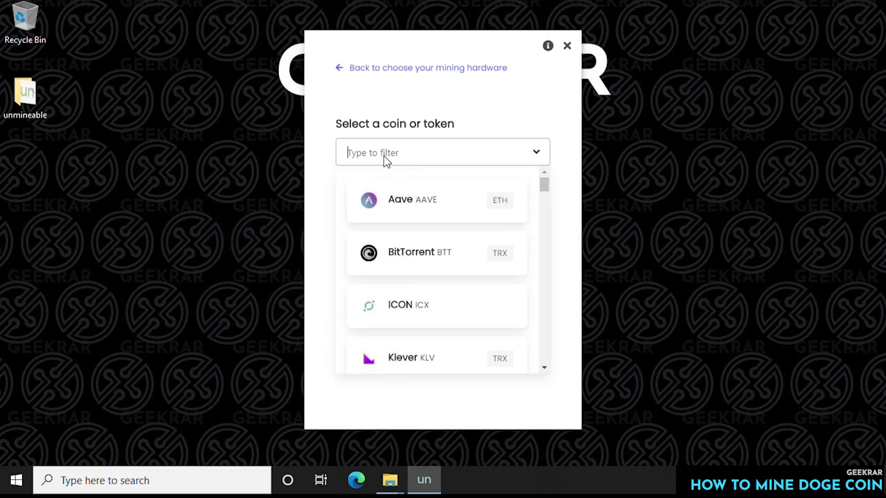
pyautogui.write('doge')
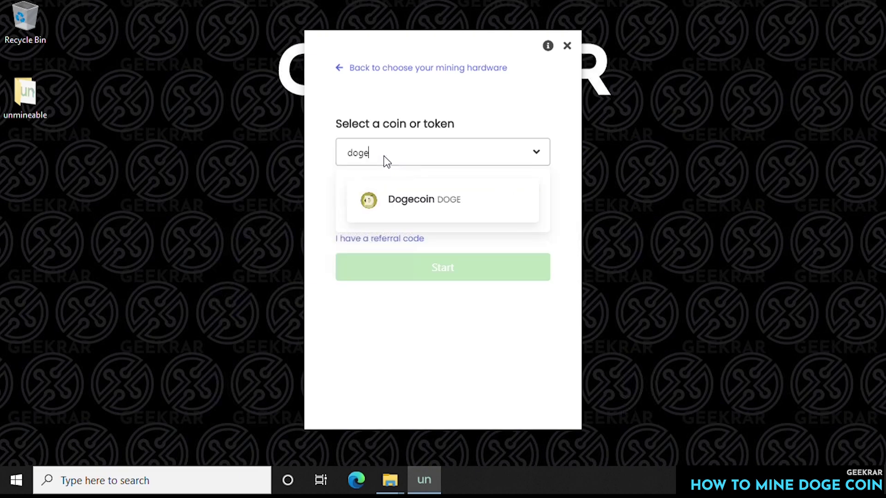
pyautogui.click(422, 200)
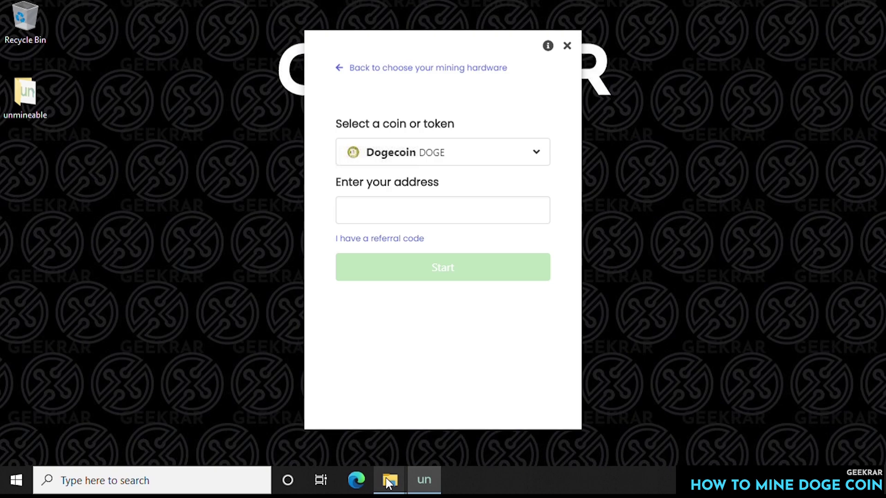
pyautogui.click(398, 205)
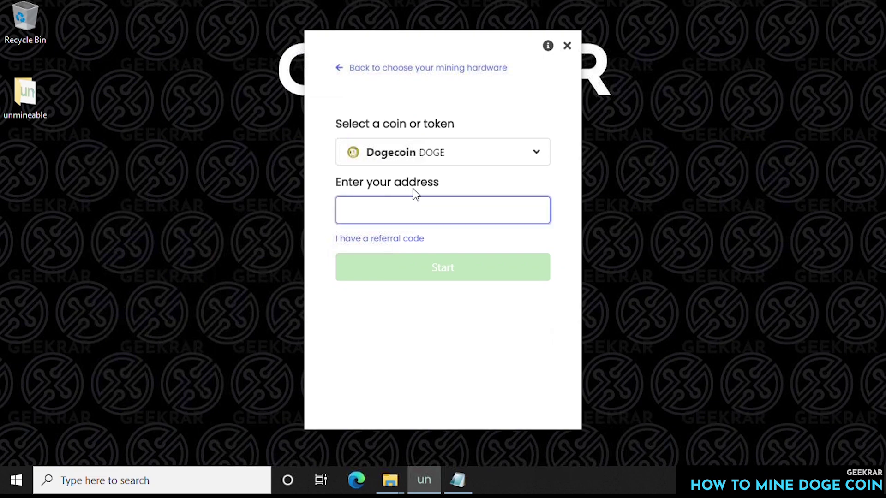
pyautogui.hotkey('ctrl', 'v')
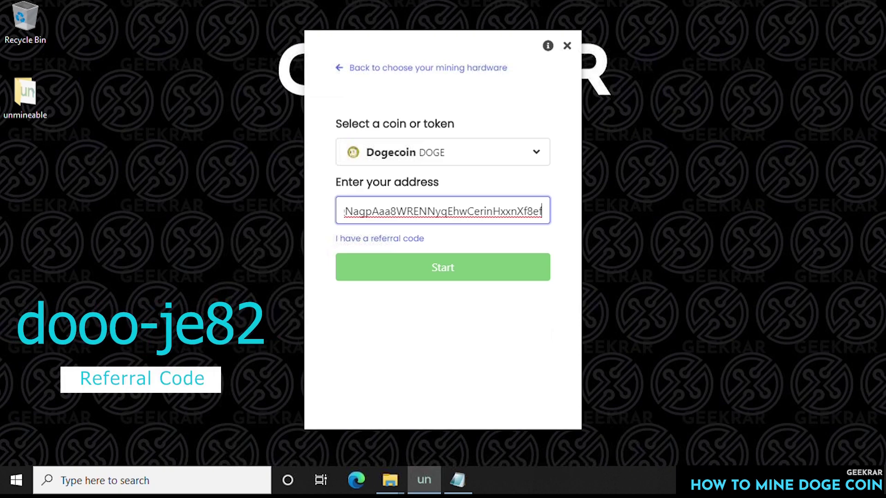
# Enter a referral code and start mining DOGE with these settings
pyautogui.click(407, 239)
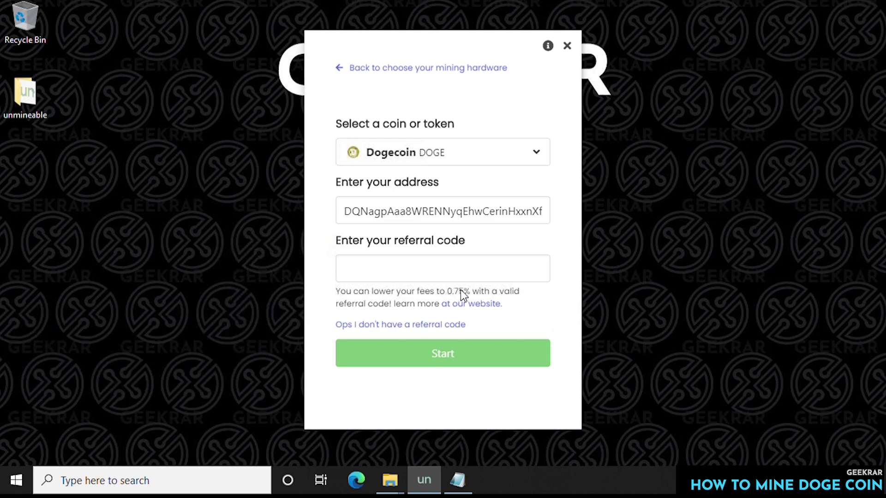
pyautogui.click(376, 276)
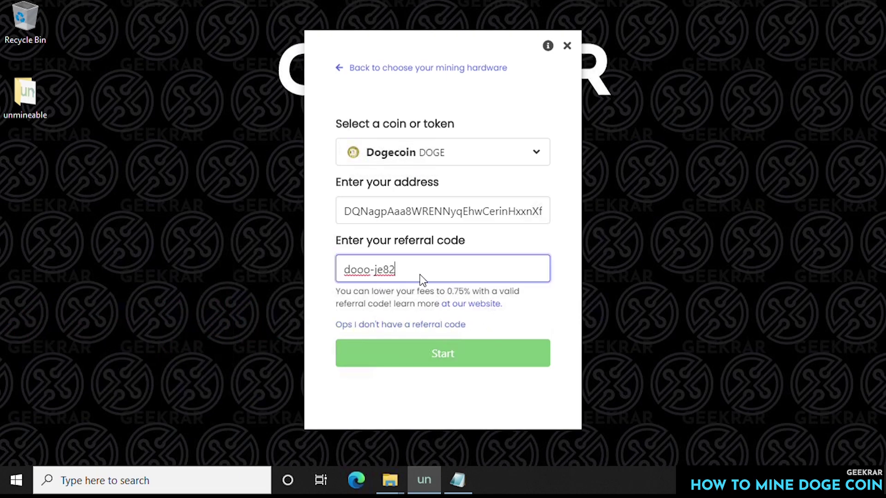
pyautogui.click(482, 356)
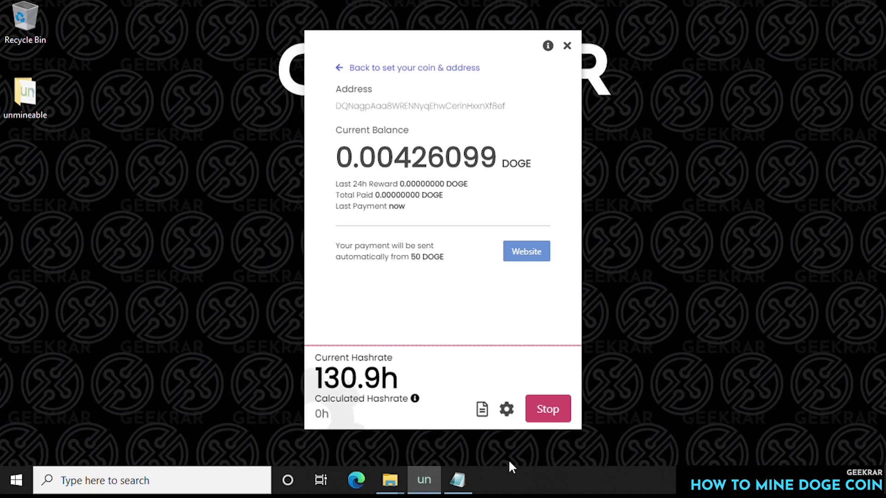
# Set mining intensity to High in advanced settings and save with a miner restart
pyautogui.click(508, 412)
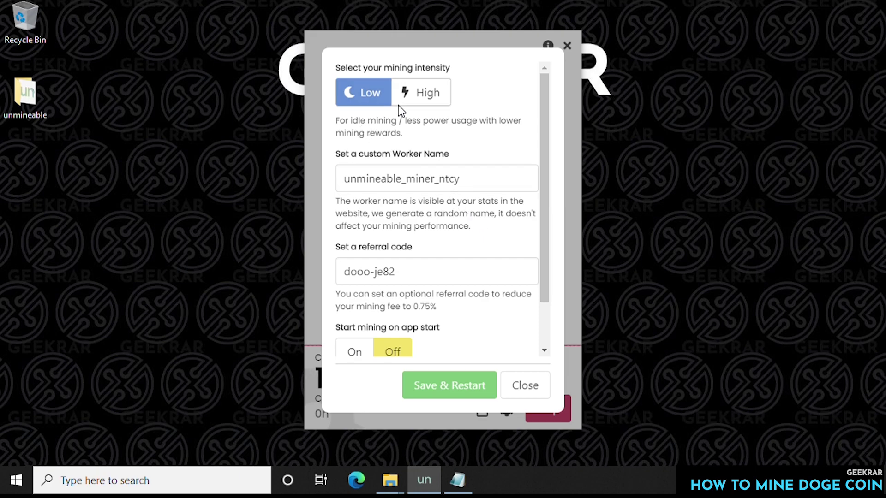
pyautogui.click(433, 96)
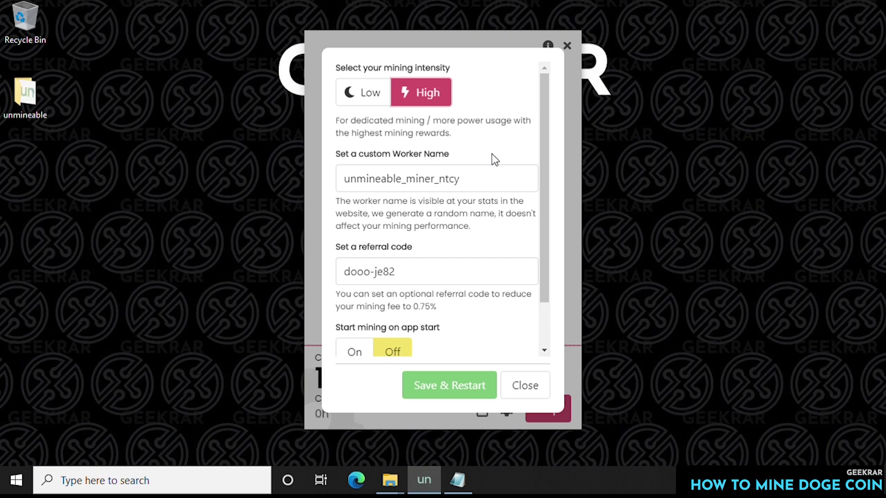
pyautogui.scroll(-2, 492, 159)
pyautogui.scroll(2, 492, 158)
pyautogui.click(463, 385)
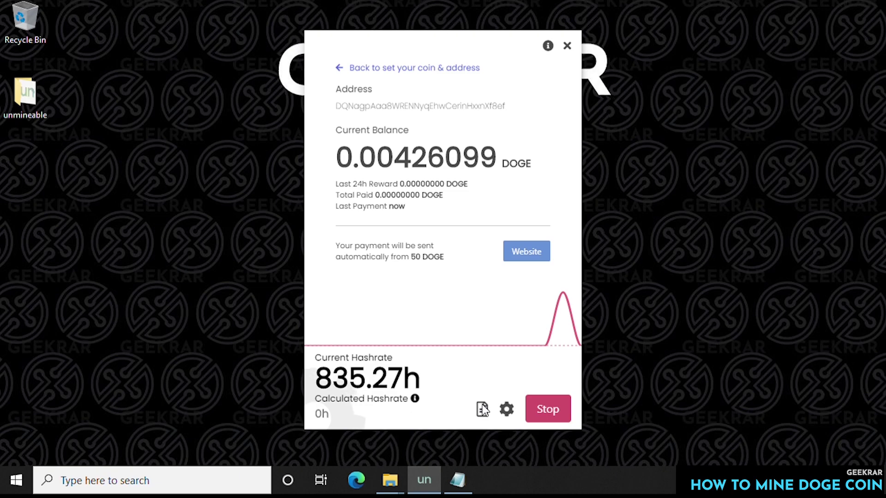
# View the DOGE address dashboard on unmineable.com in a maximized Edge window
pyautogui.click(530, 254)
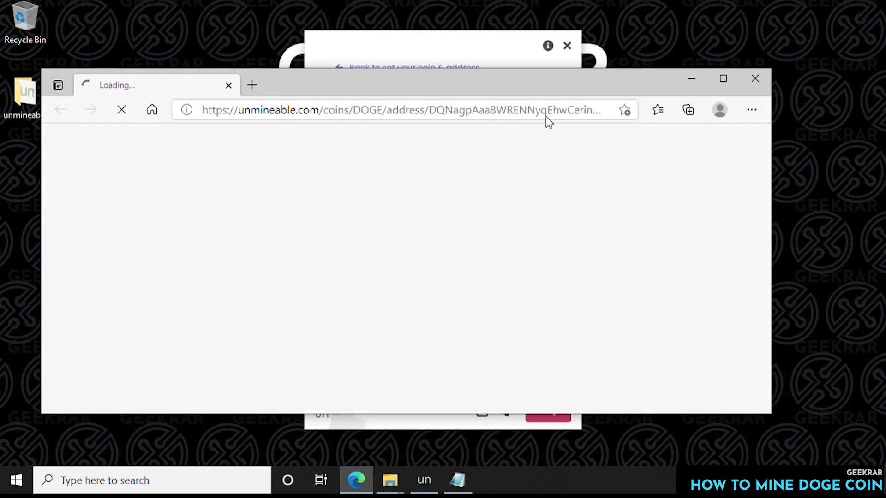
pyautogui.moveTo(558, 81); pyautogui.dragTo(581, 13)
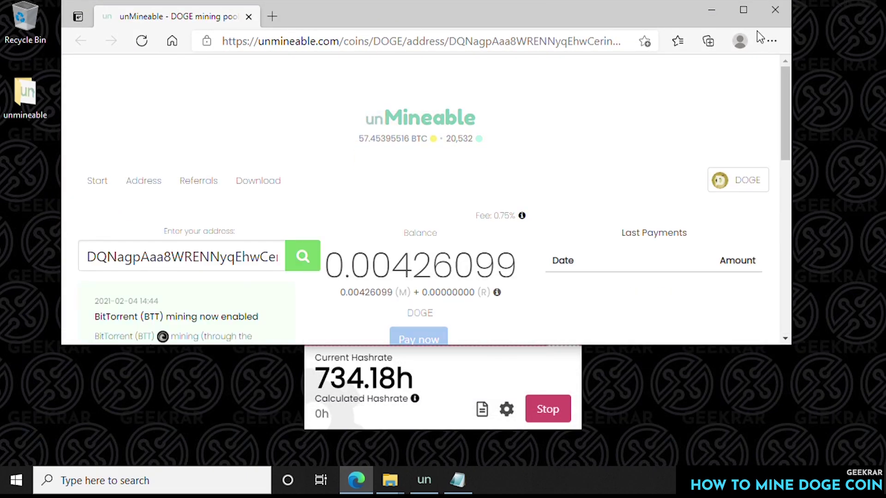
pyautogui.click(743, 9)
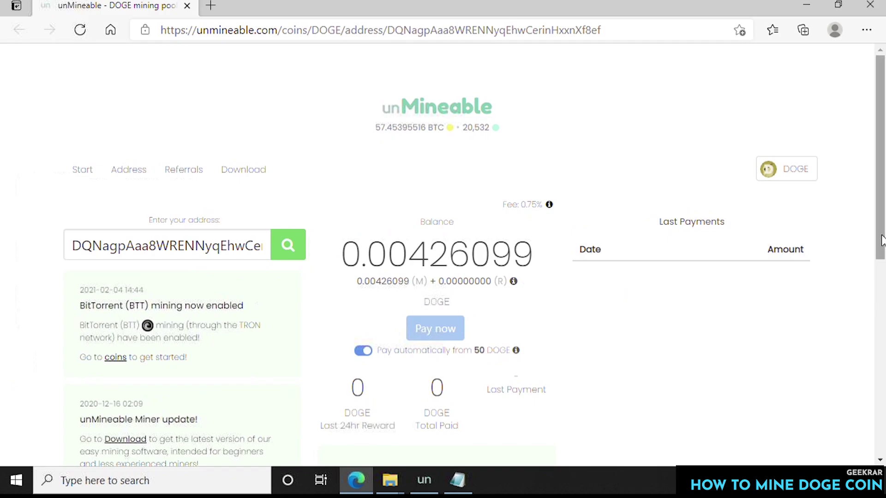
pyautogui.moveTo(880, 238); pyautogui.dragTo(877, 312)
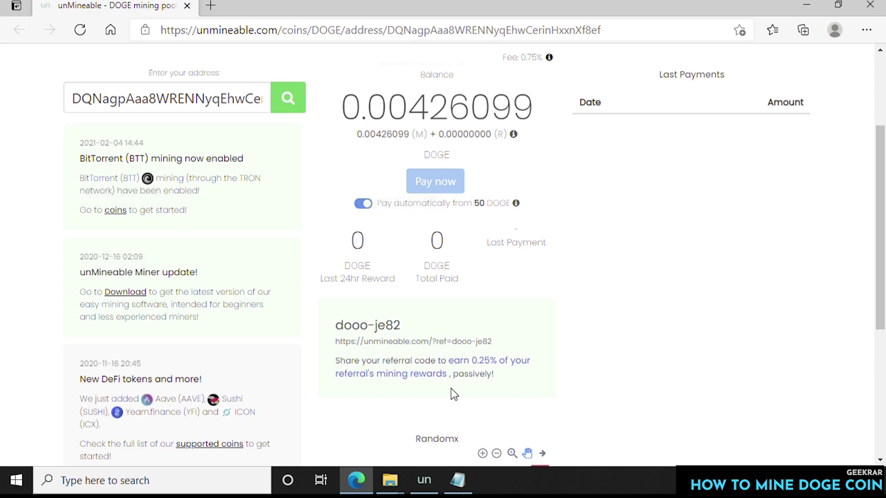
pyautogui.scroll(-1, 447, 409)
pyautogui.scroll(-2, 478, 388)
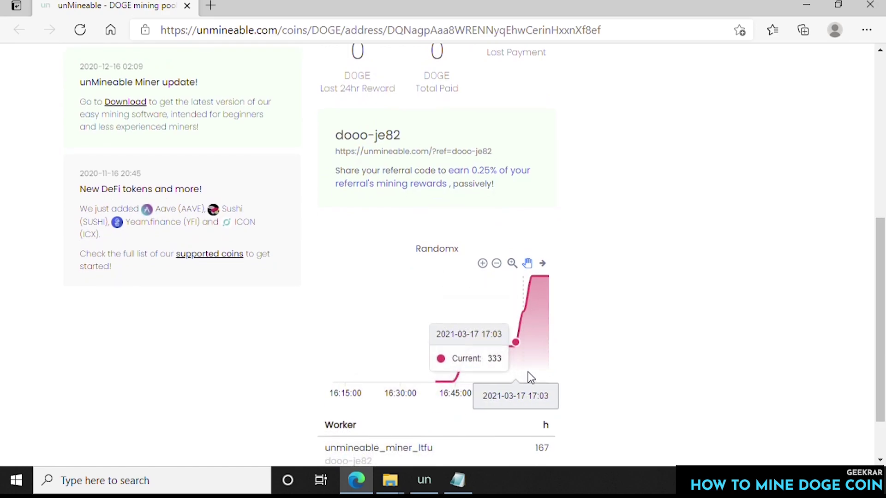
pyautogui.scroll(-1, 534, 369)
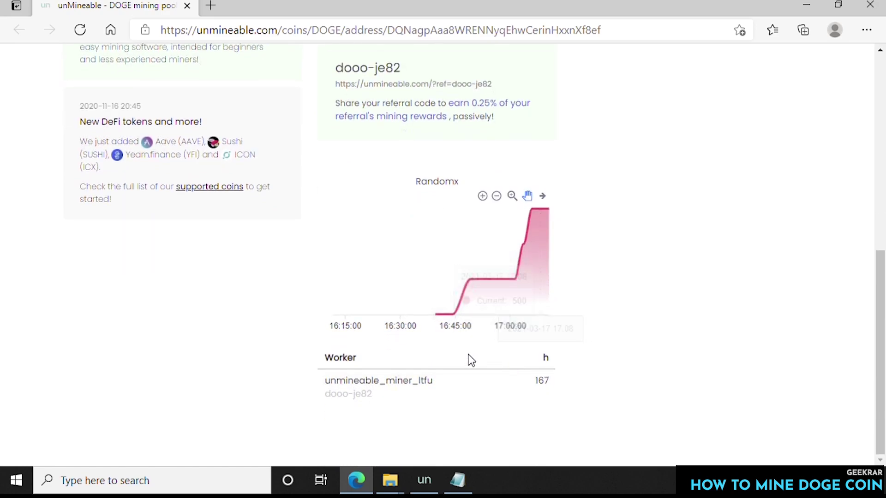
pyautogui.scroll(3, 478, 325)
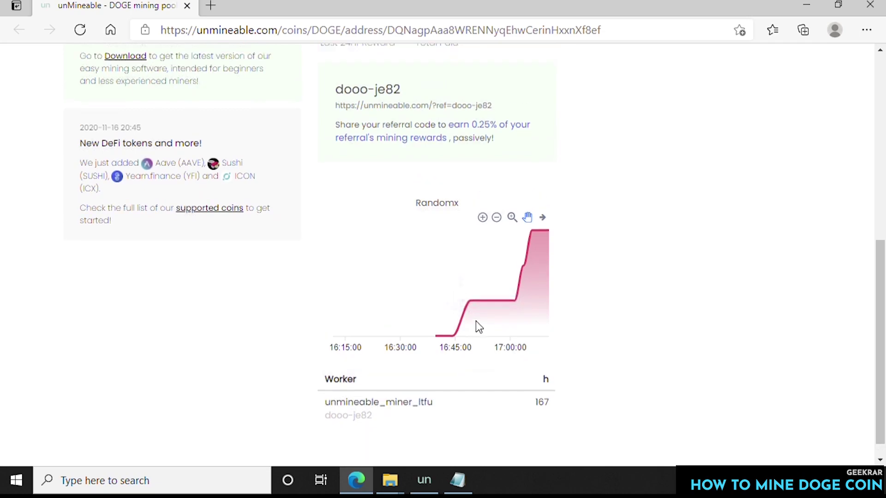
pyautogui.scroll(3, 478, 326)
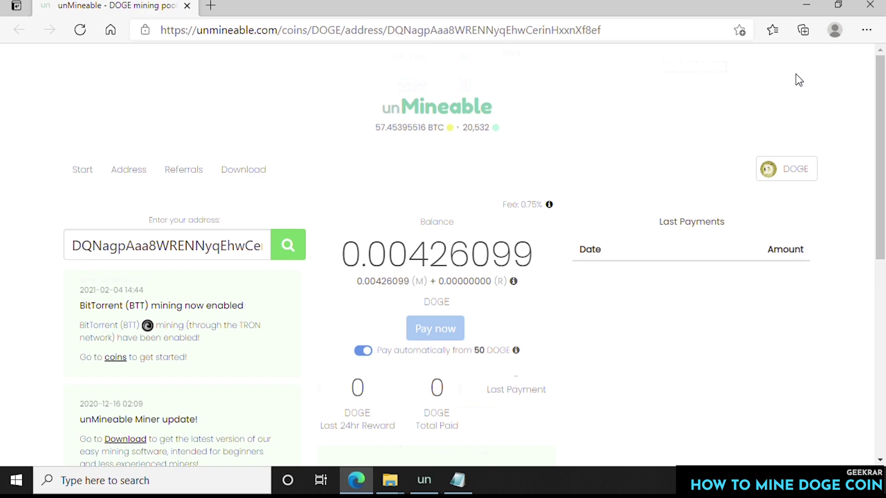
# Minimize the Edge browser and move the miner window toward the upper right
pyautogui.click(838, 5)
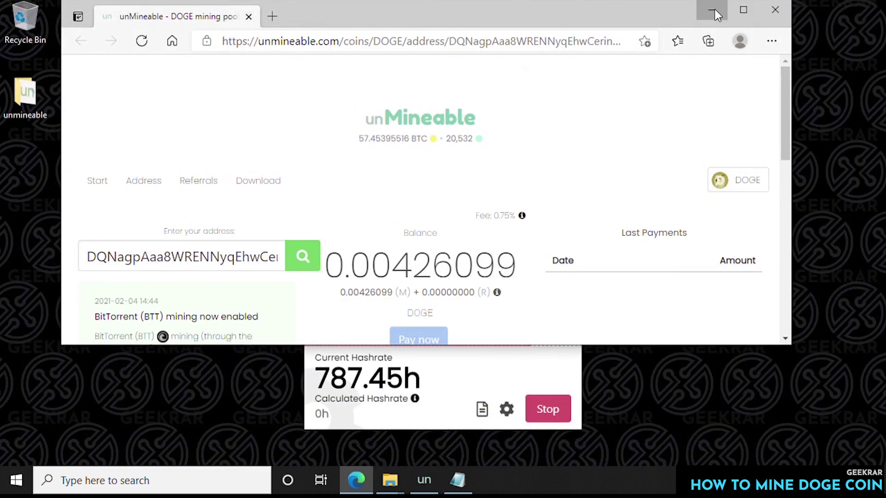
pyautogui.click(712, 10)
pyautogui.moveTo(465, 46); pyautogui.dragTo(603, 27)
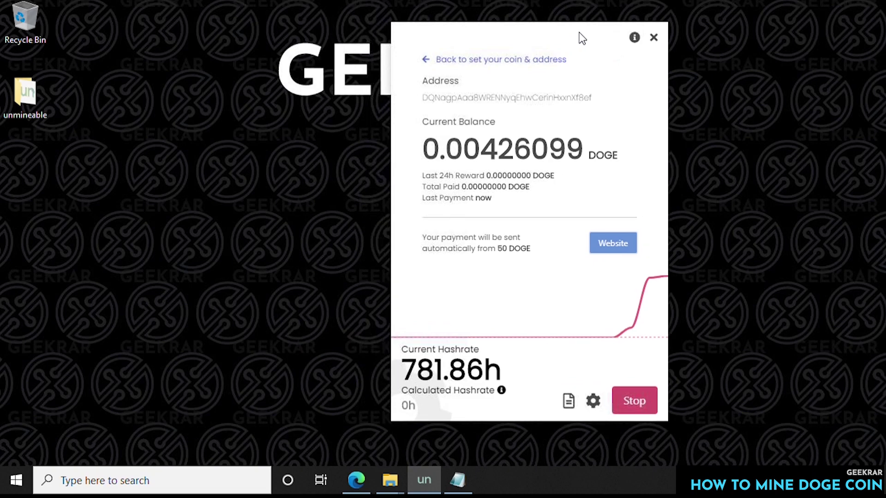